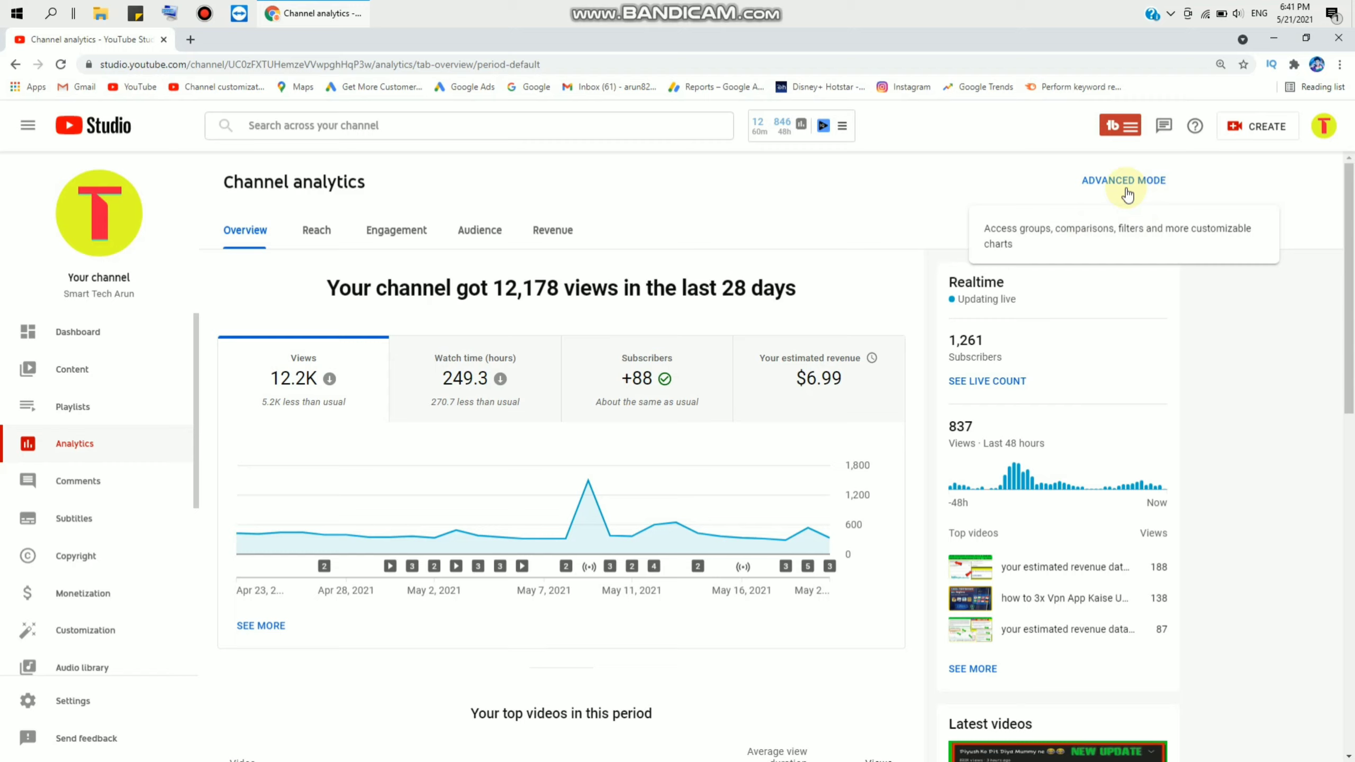
- Switch to advanced mode to chart daily views per video for the last 28 days
left_click(1154, 180)
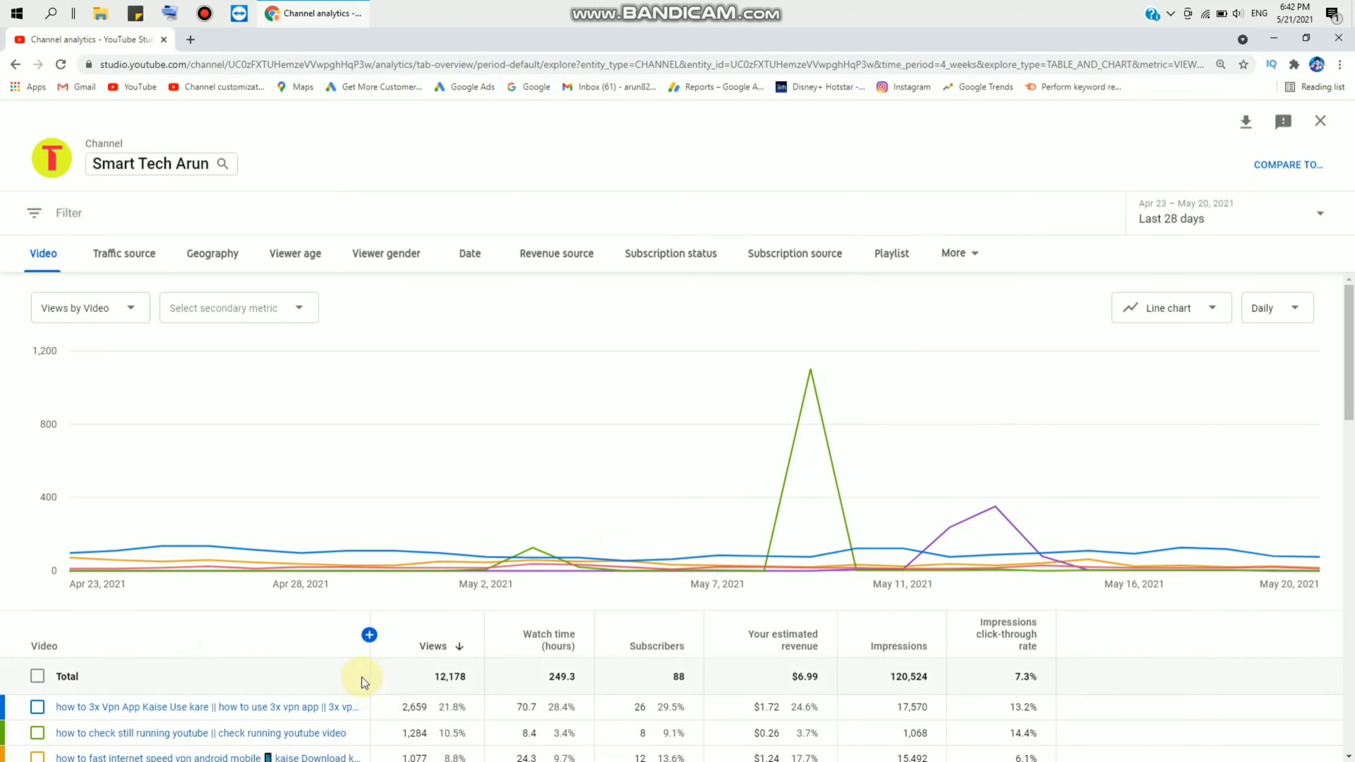
scroll(358, 602, "down", 2)
scroll(358, 601, "down", 1)
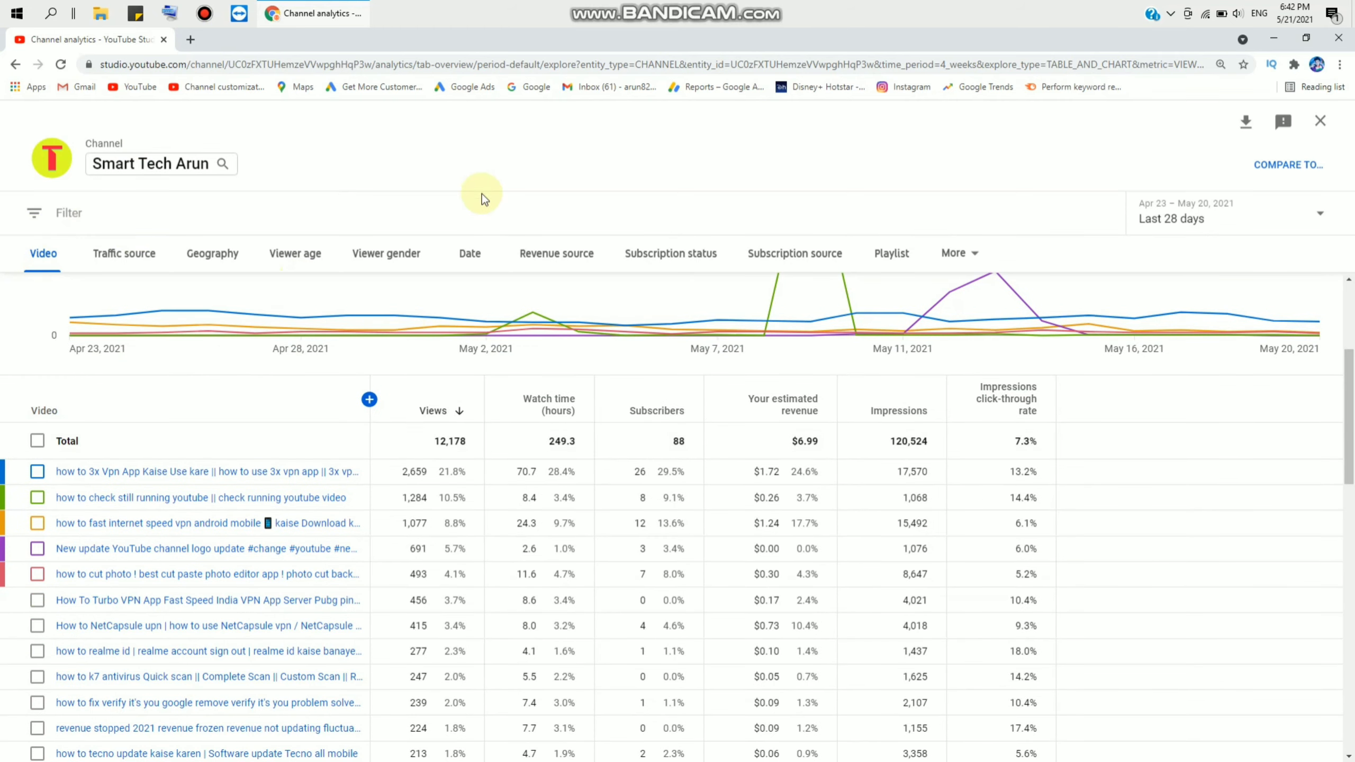
mouse_move(900, 411)
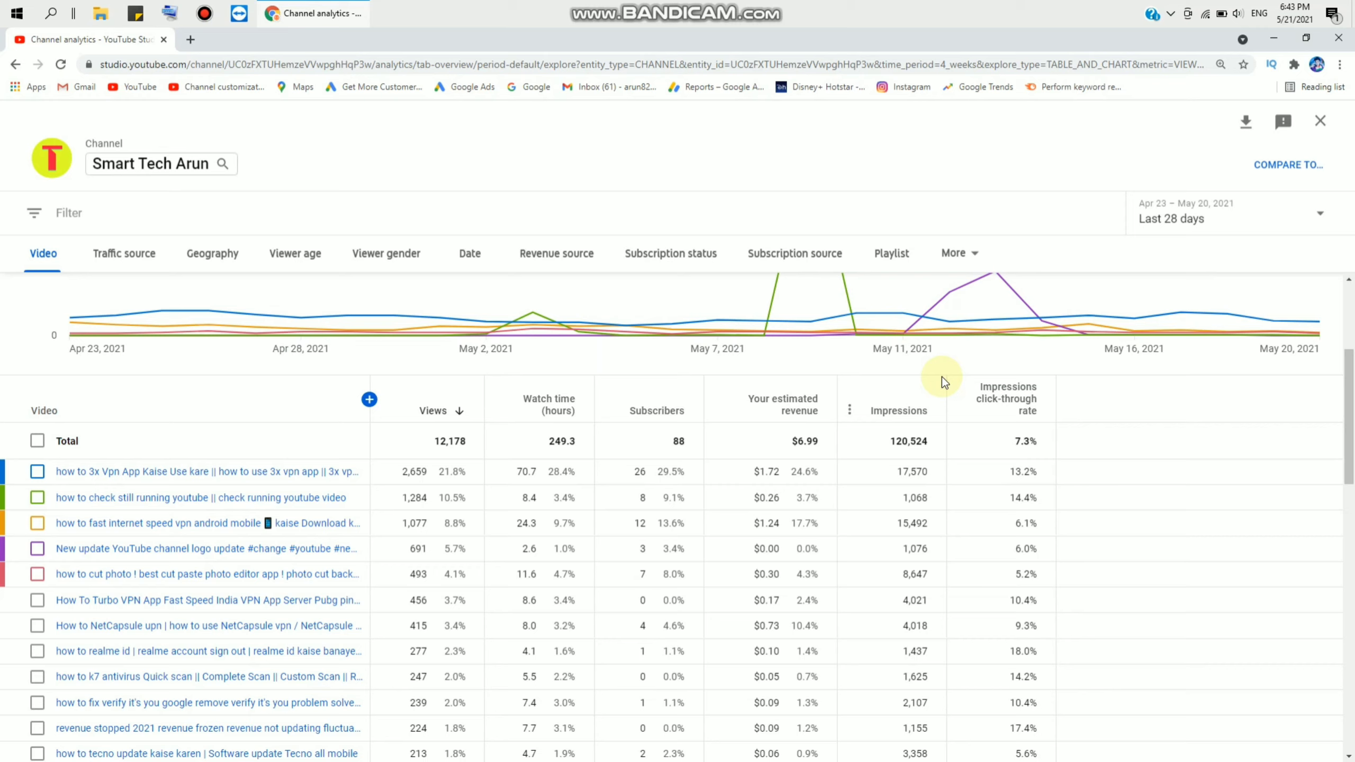
scroll(741, 477, "up", 3)
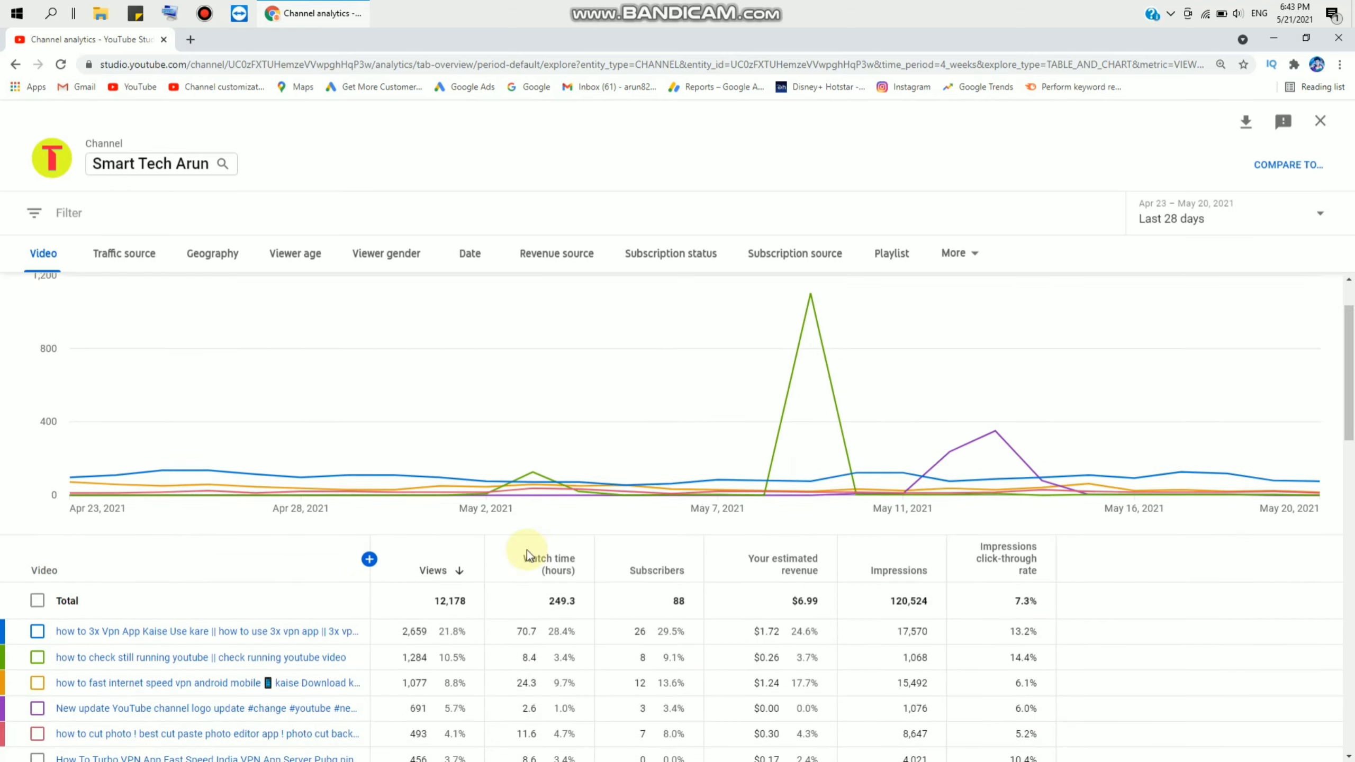
scroll(527, 550, "down", 3)
scroll(212, 530, "down", 2)
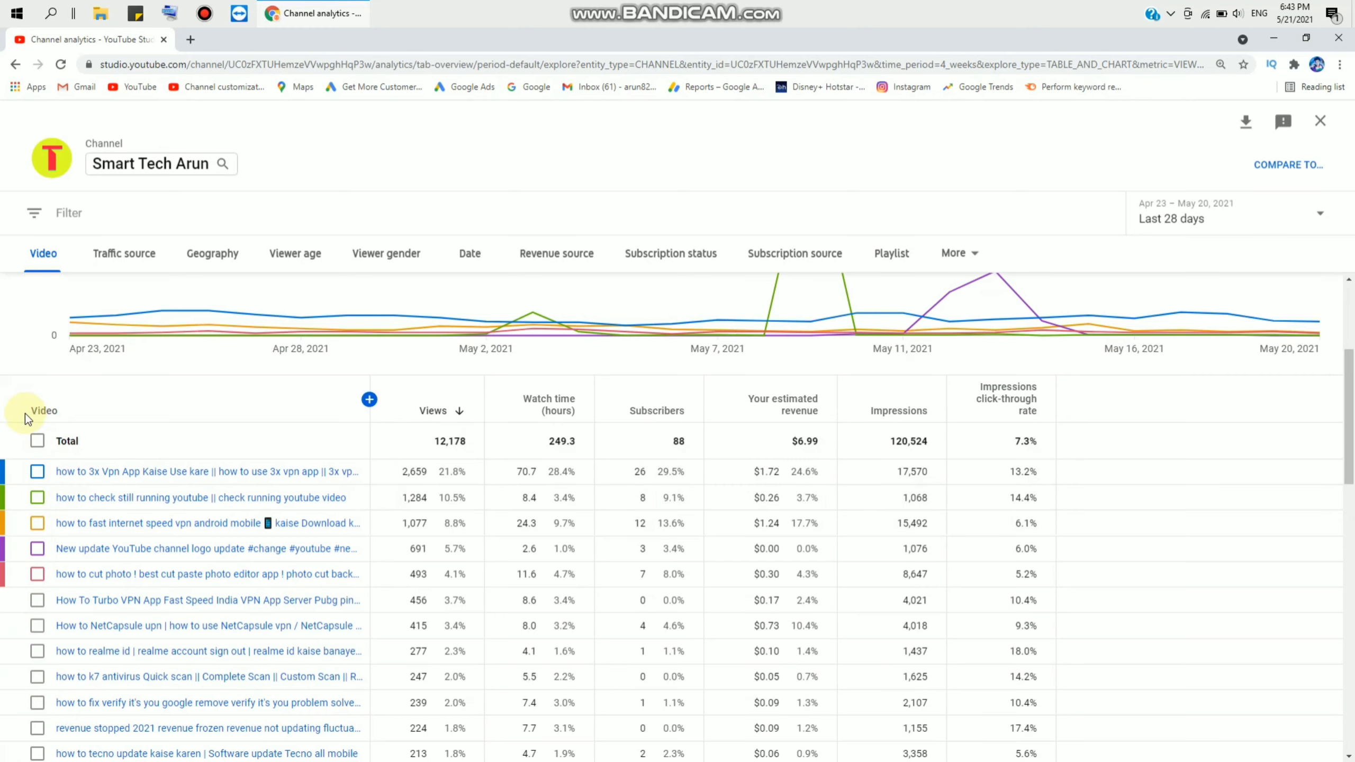
left_click_drag(44, 411, 60, 423)
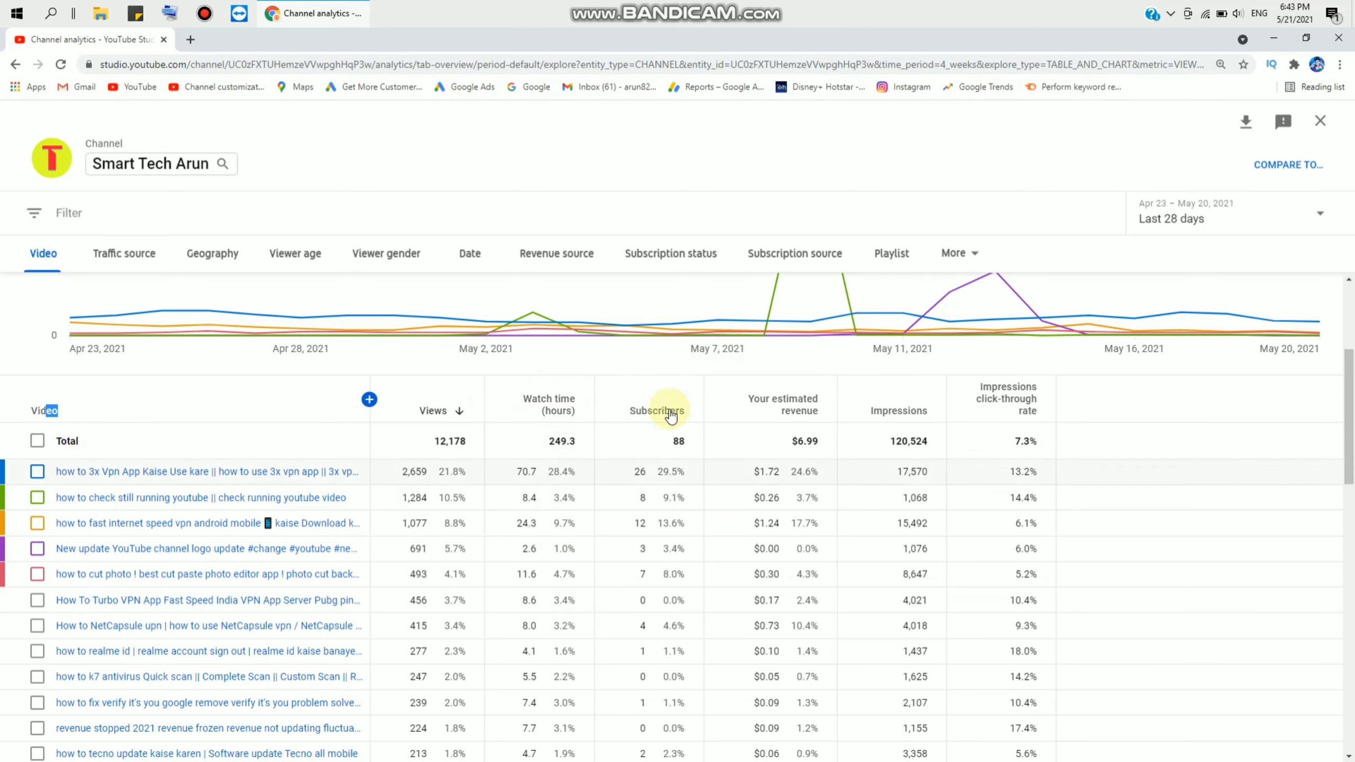
mouse_move(656, 411)
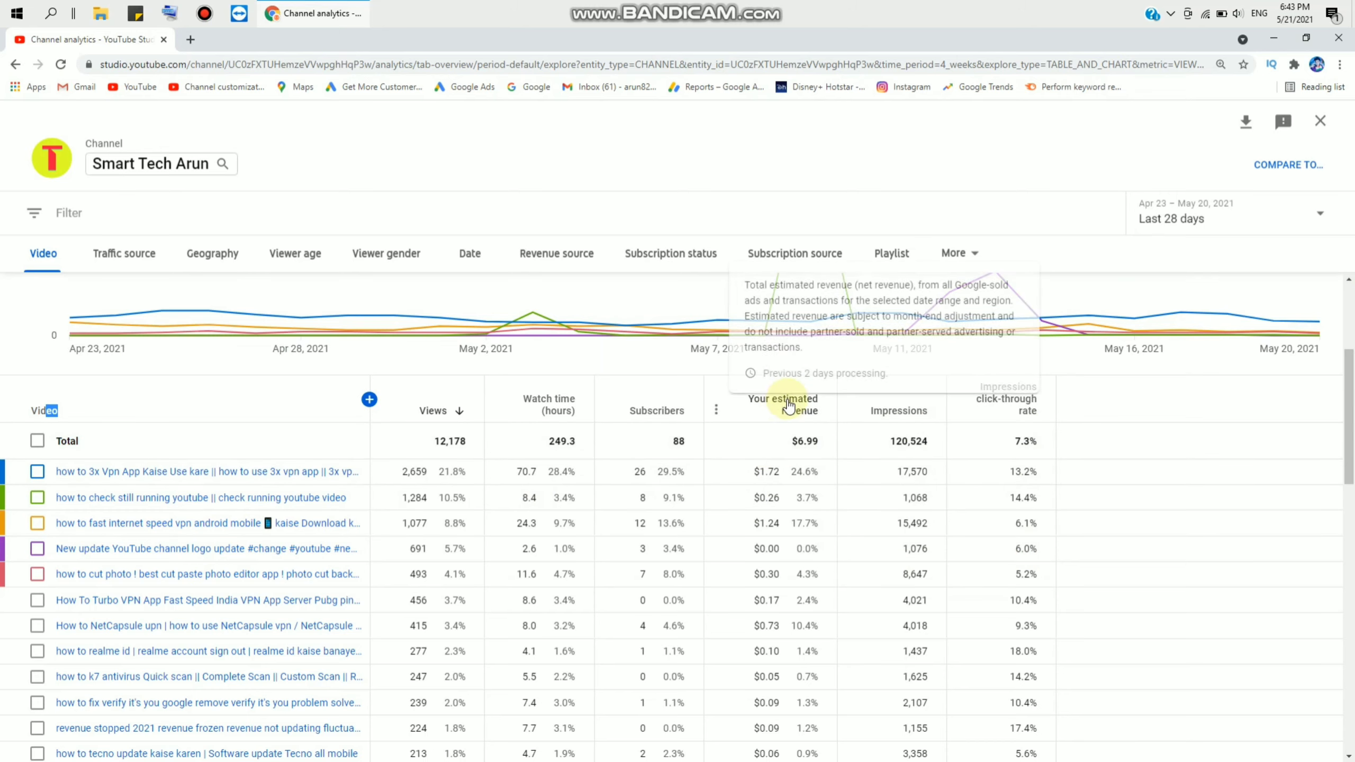
mouse_move(783, 405)
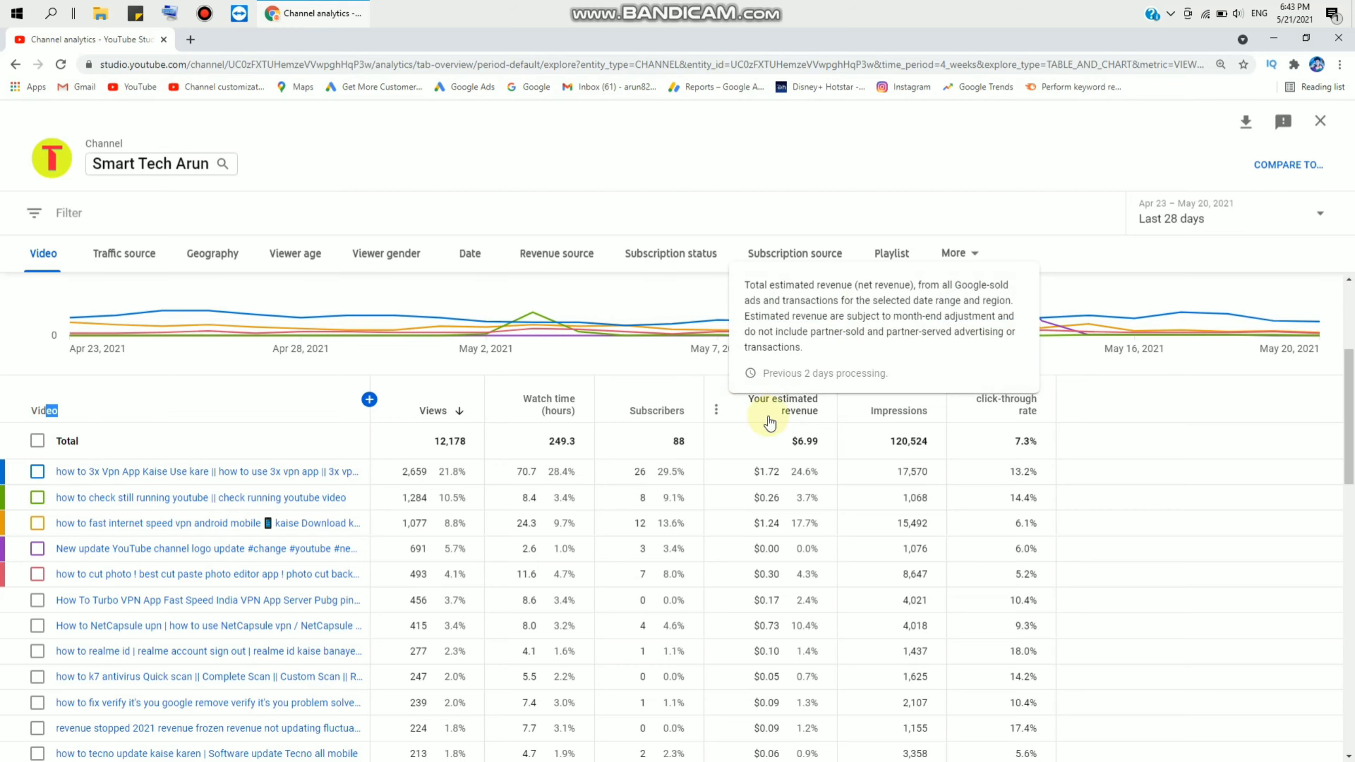
scroll(127, 477, "down", 2)
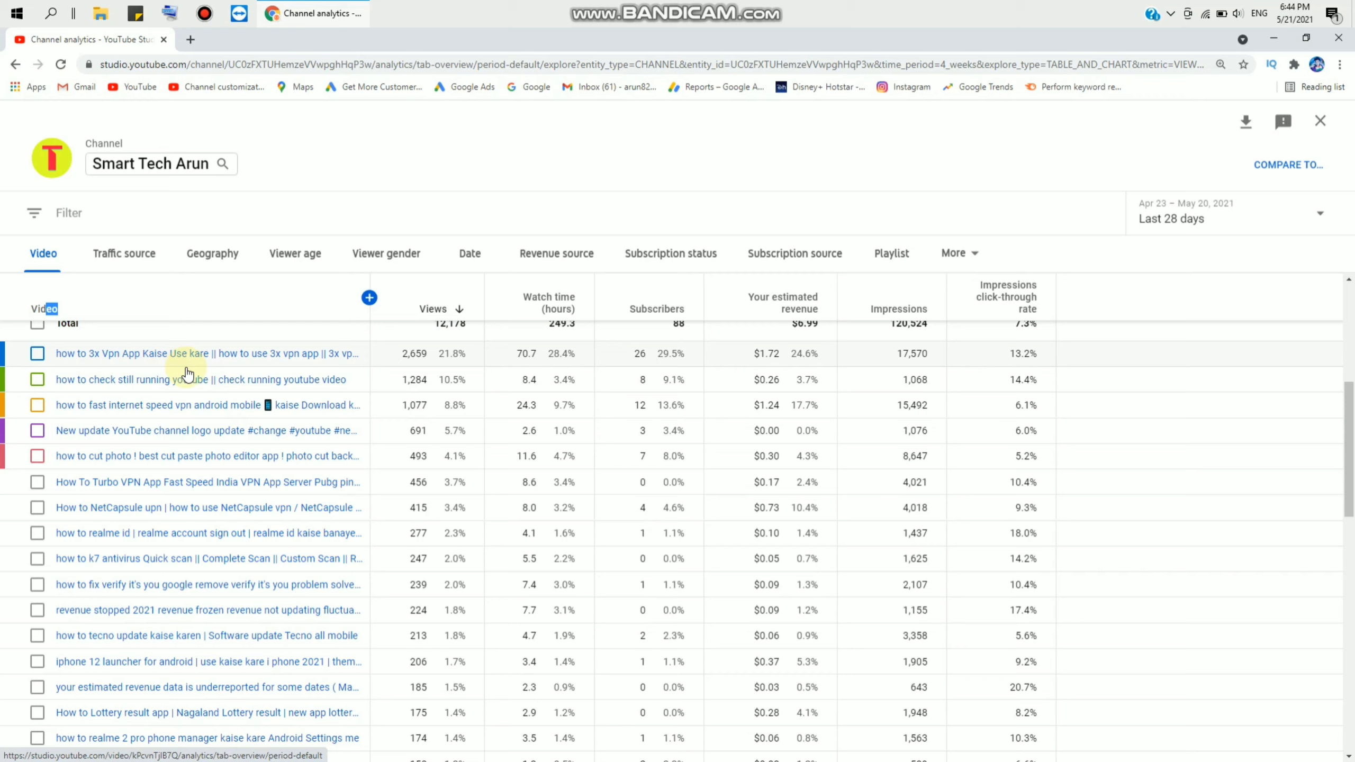
scroll(379, 443, "up", 2)
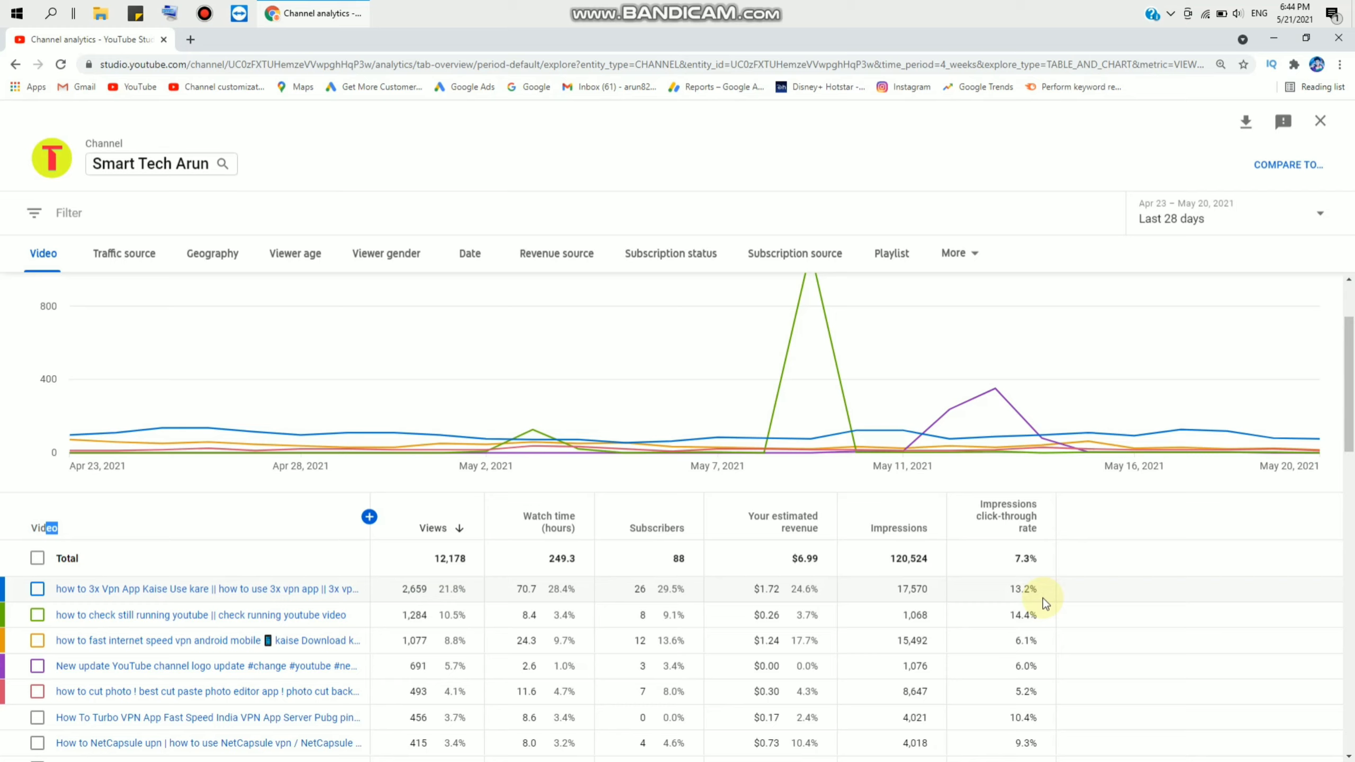
mouse_move(657, 308)
scroll(935, 618, "down", 4)
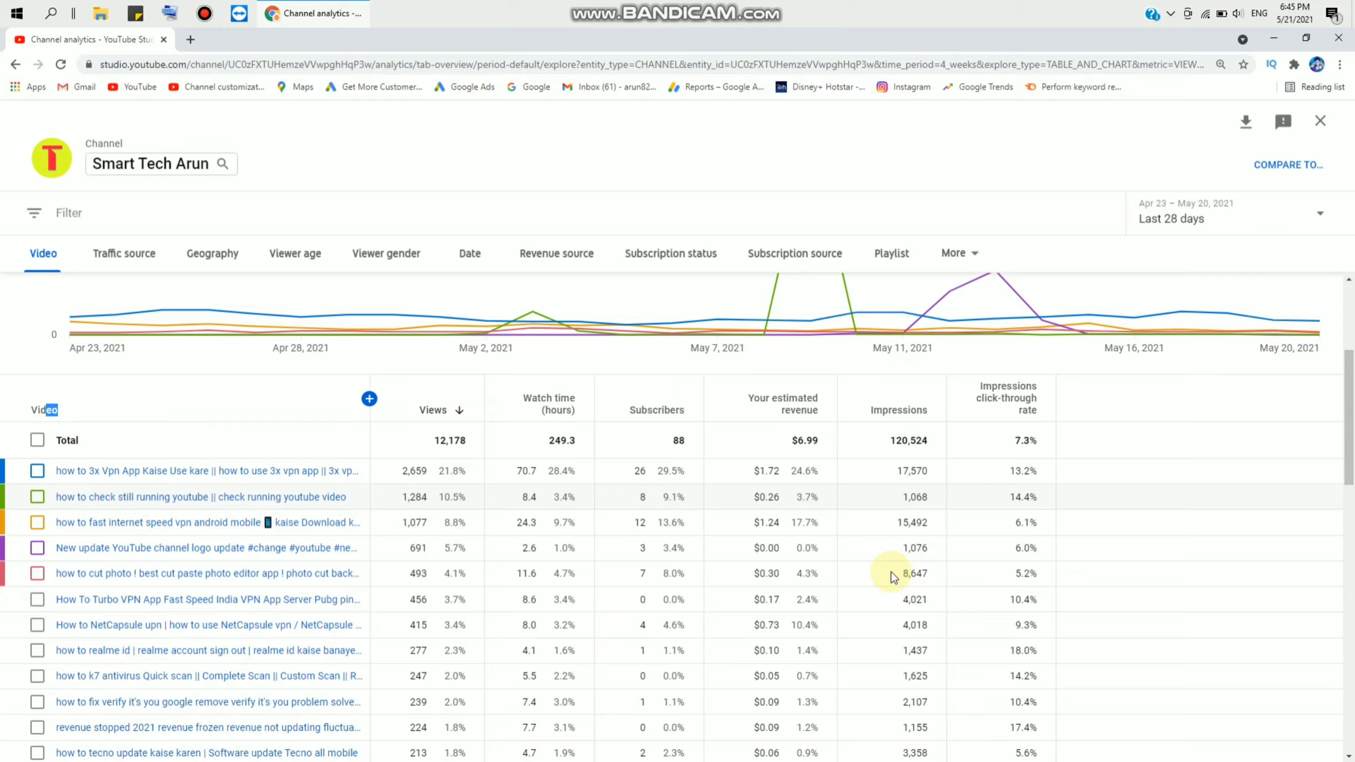
scroll(935, 618, "down", 4)
scroll(935, 618, "down", 4)
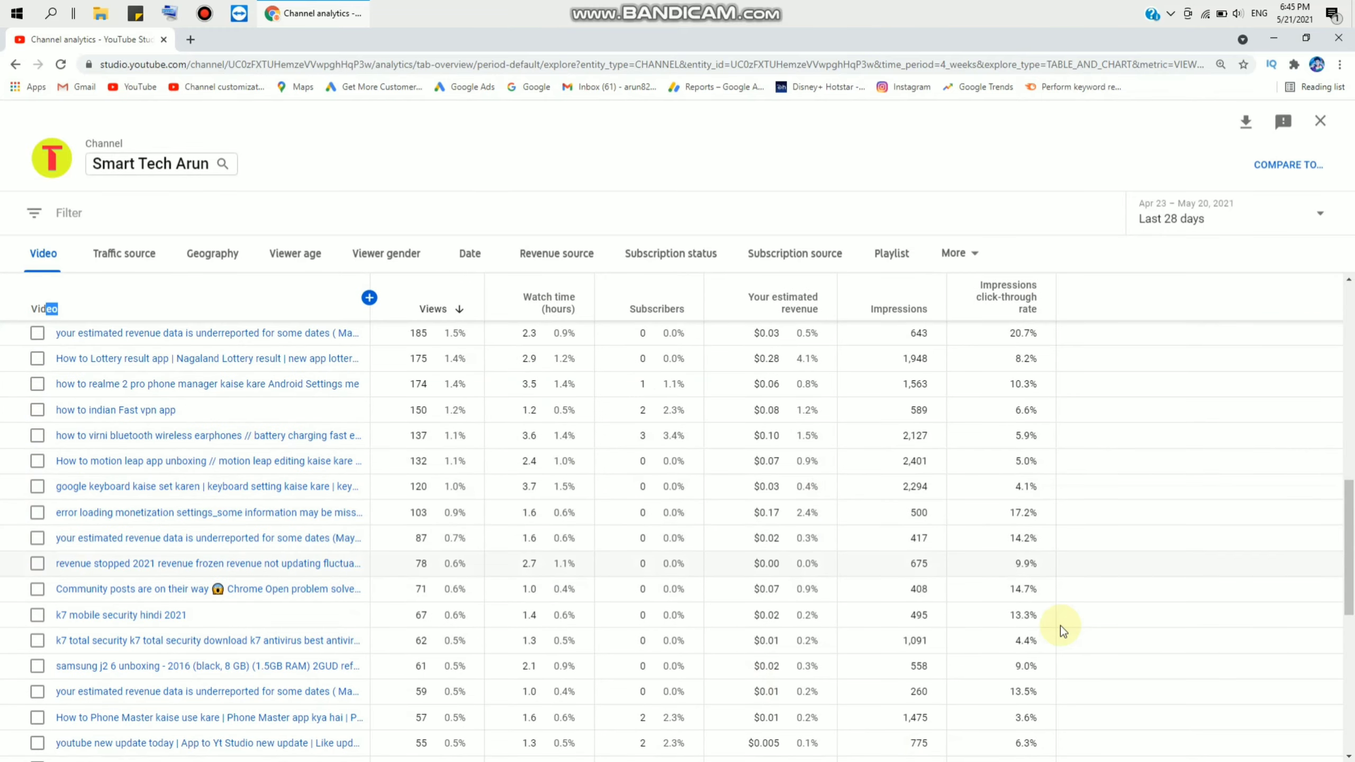
scroll(1062, 624, "up", 5)
scroll(1055, 670, "up", 5)
scroll(1048, 701, "down", 3)
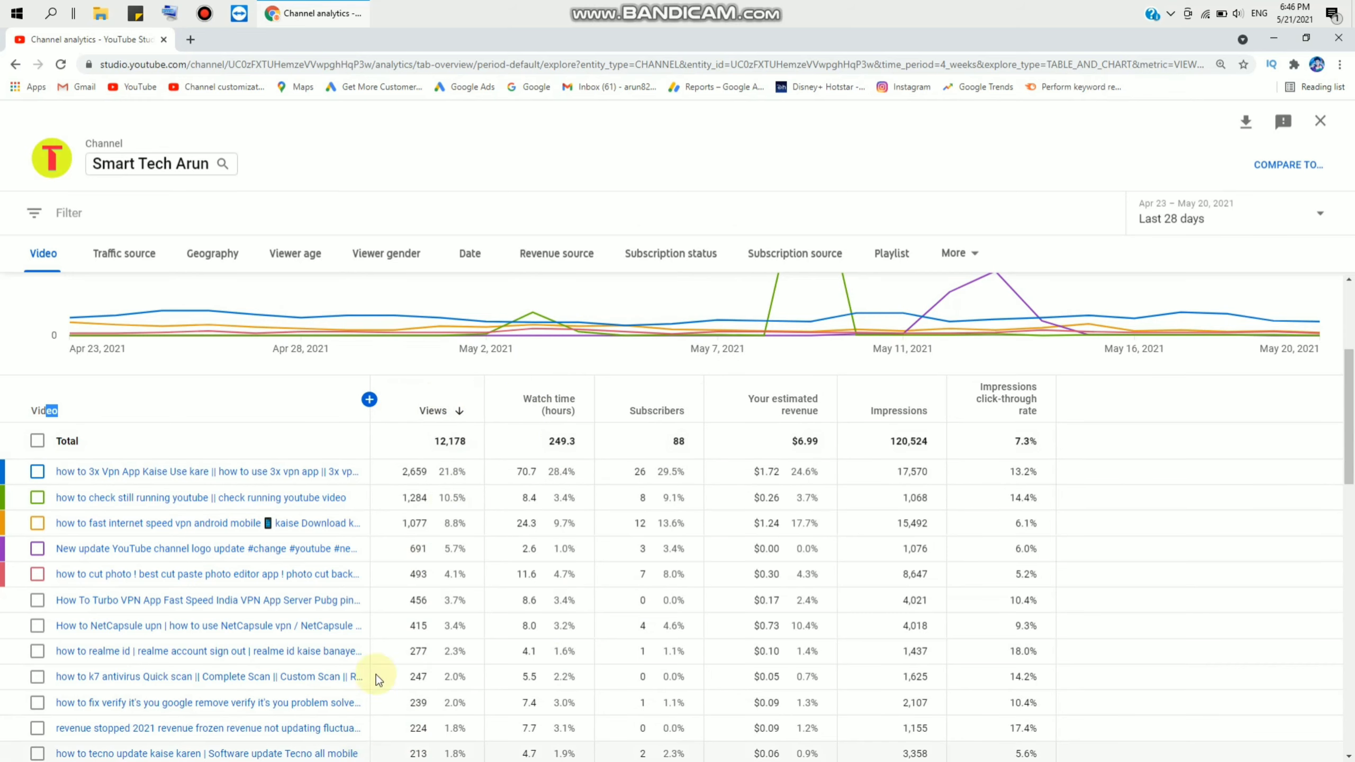
scroll(607, 527, "down", 5)
scroll(607, 527, "down", 3)
scroll(607, 527, "down", 5)
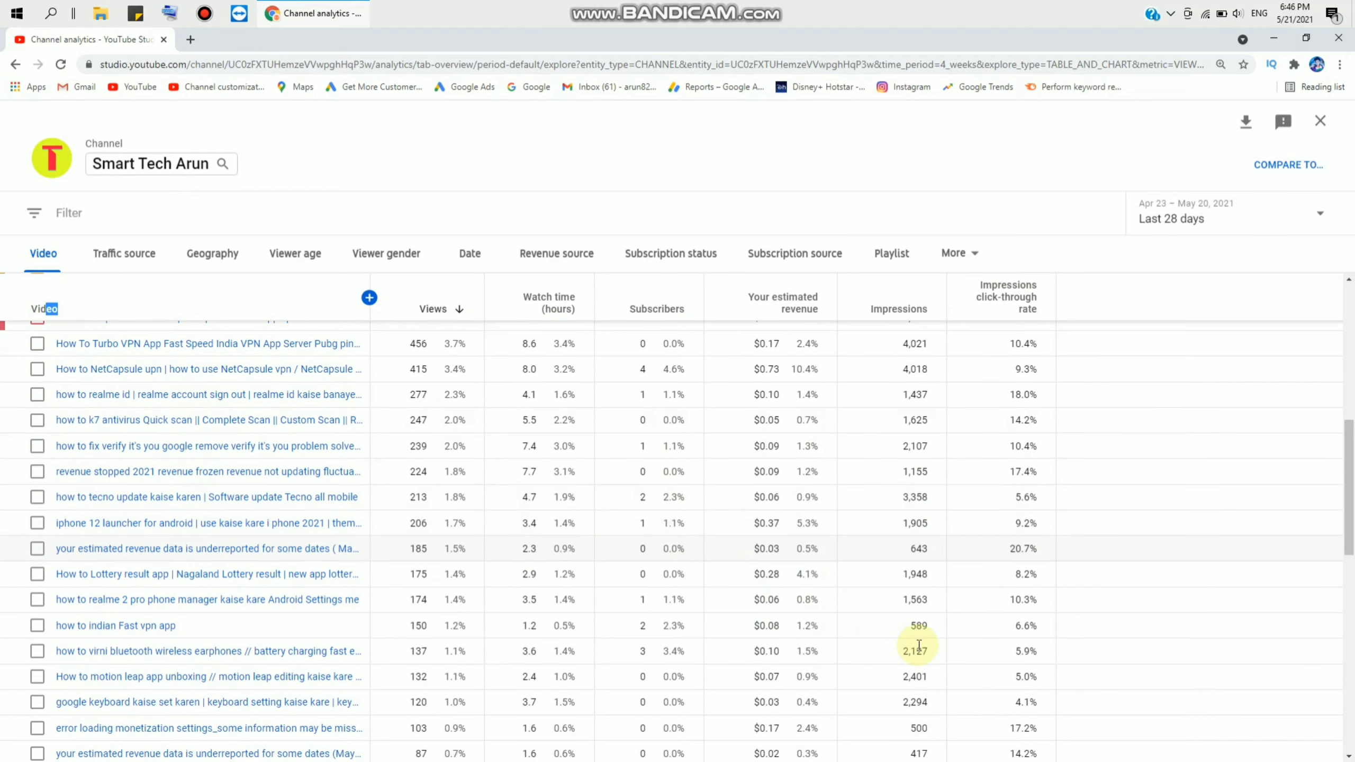
scroll(607, 528, "down", 5)
scroll(554, 490, "down", 5)
scroll(837, 562, "down", 5)
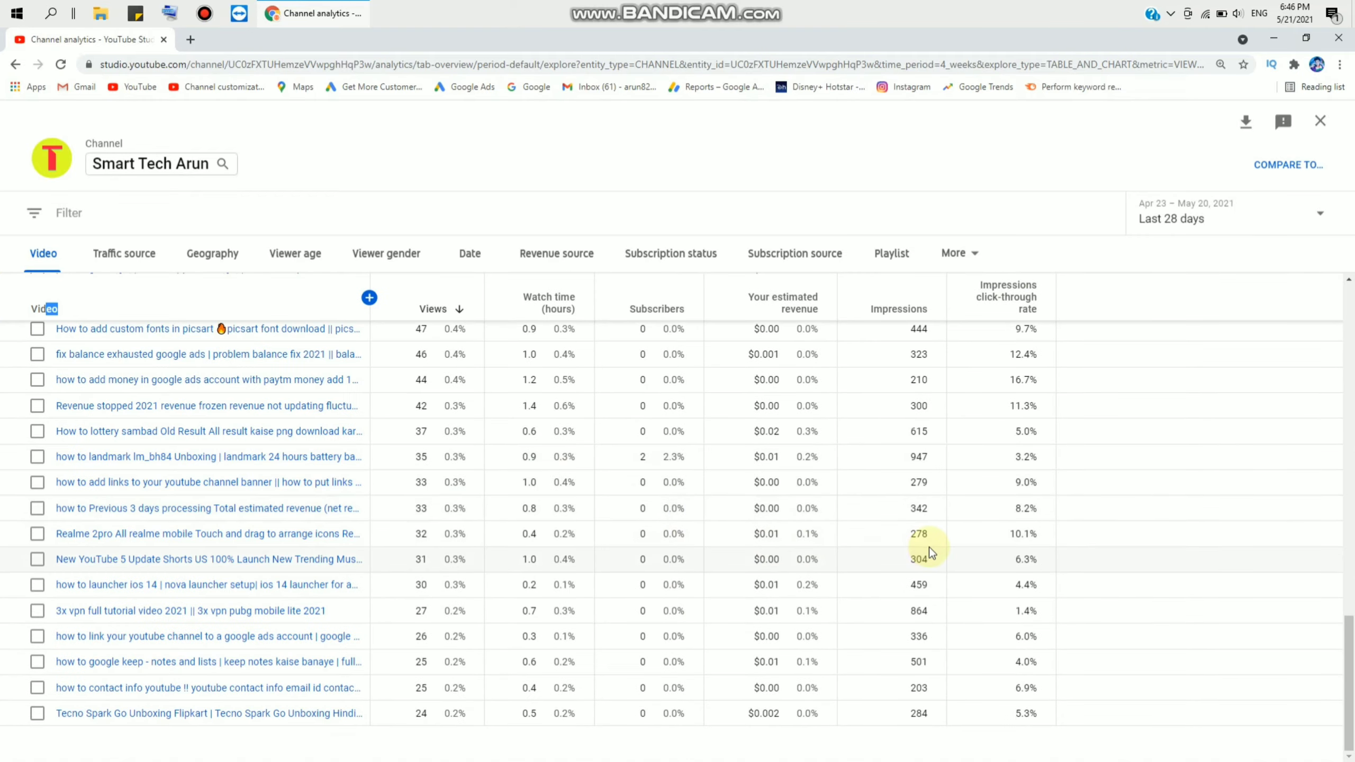
scroll(930, 546, "up", 5)
scroll(930, 547, "up", 5)
scroll(929, 547, "up", 5)
scroll(428, 580, "up", 3)
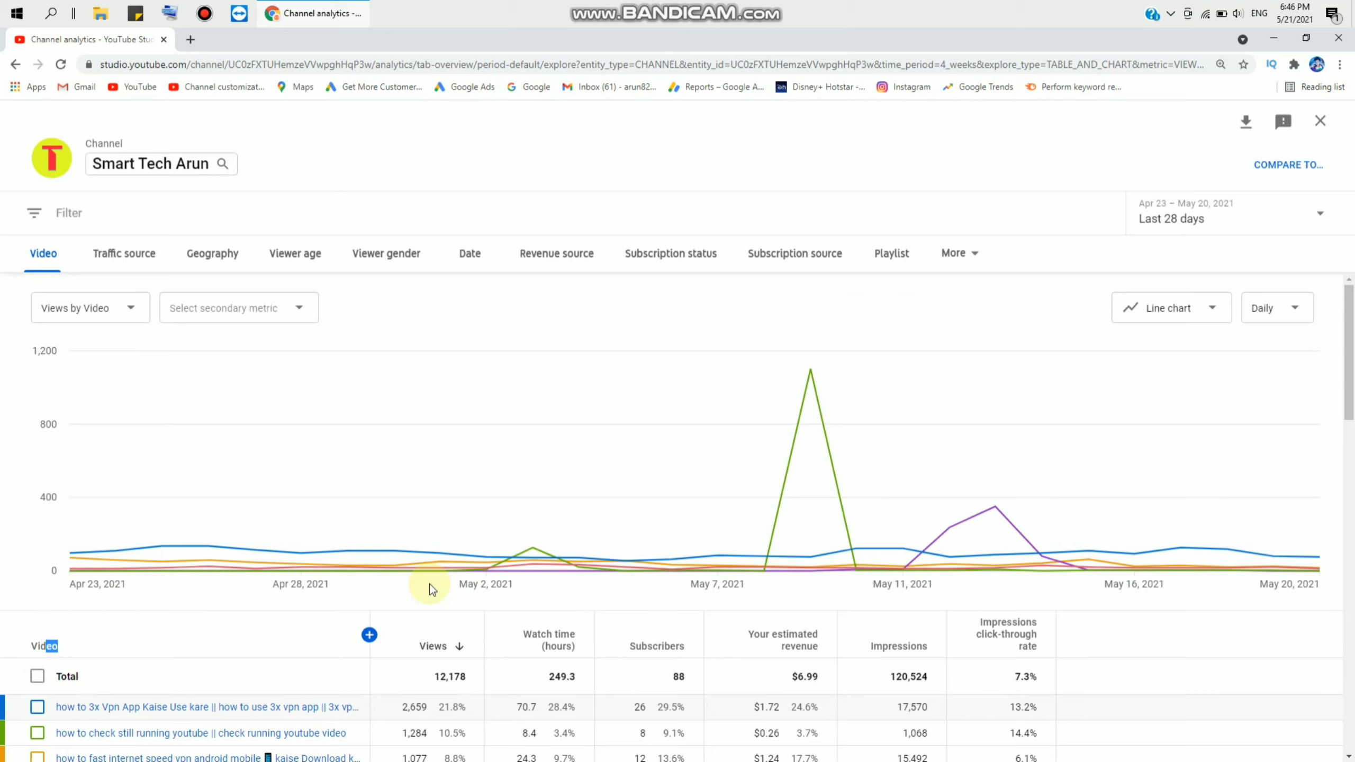
scroll(463, 592, "down", 5)
scroll(463, 594, "down", 5)
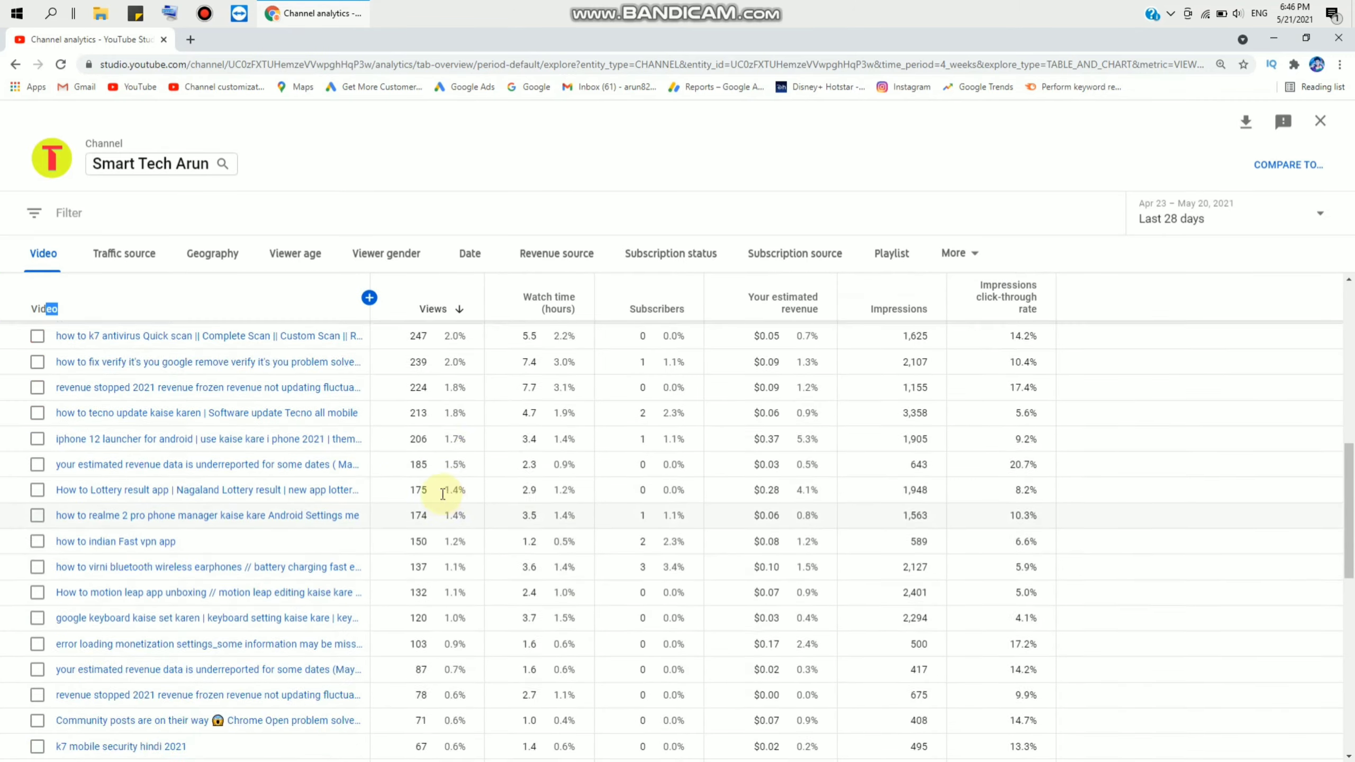
scroll(650, 627, "down", 5)
scroll(650, 627, "down", 3)
scroll(646, 562, "down", 3)
scroll(646, 561, "up", 5)
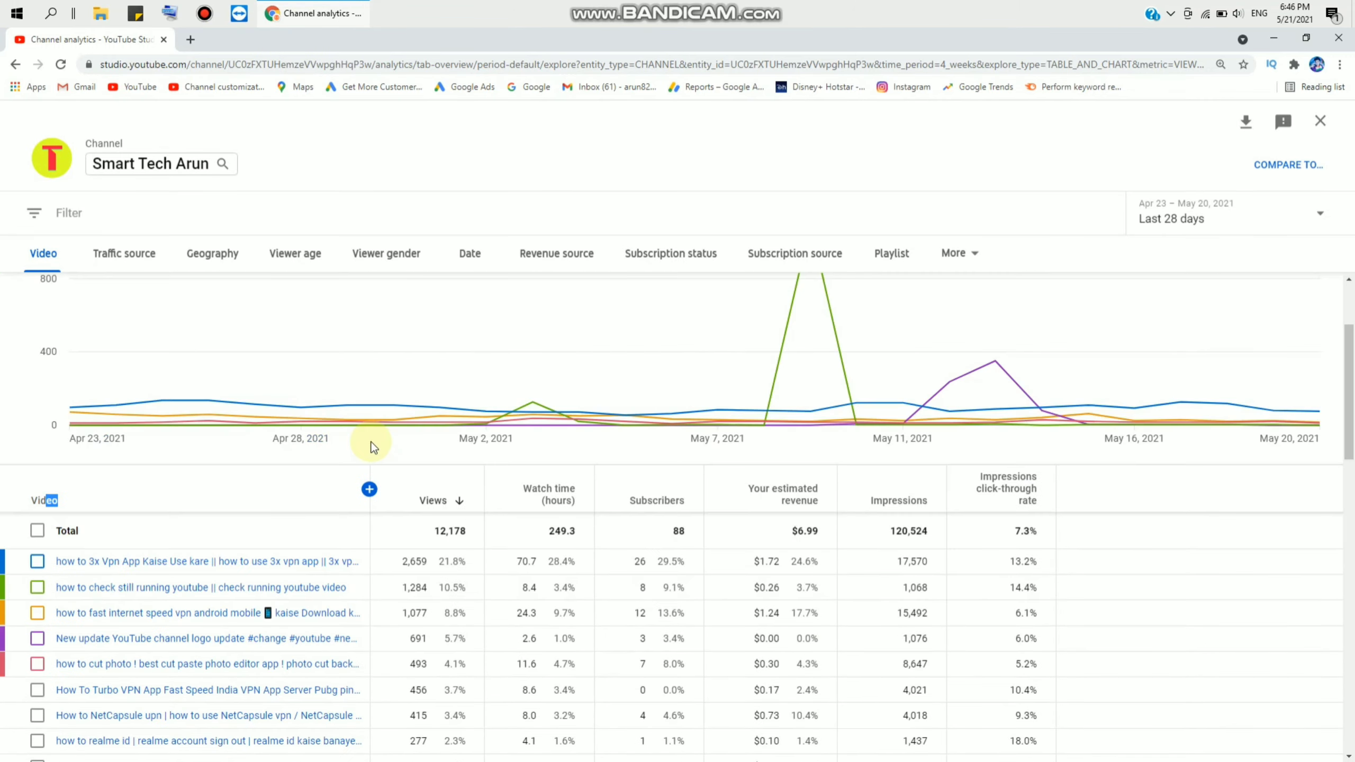
scroll(402, 444, "up", 3)
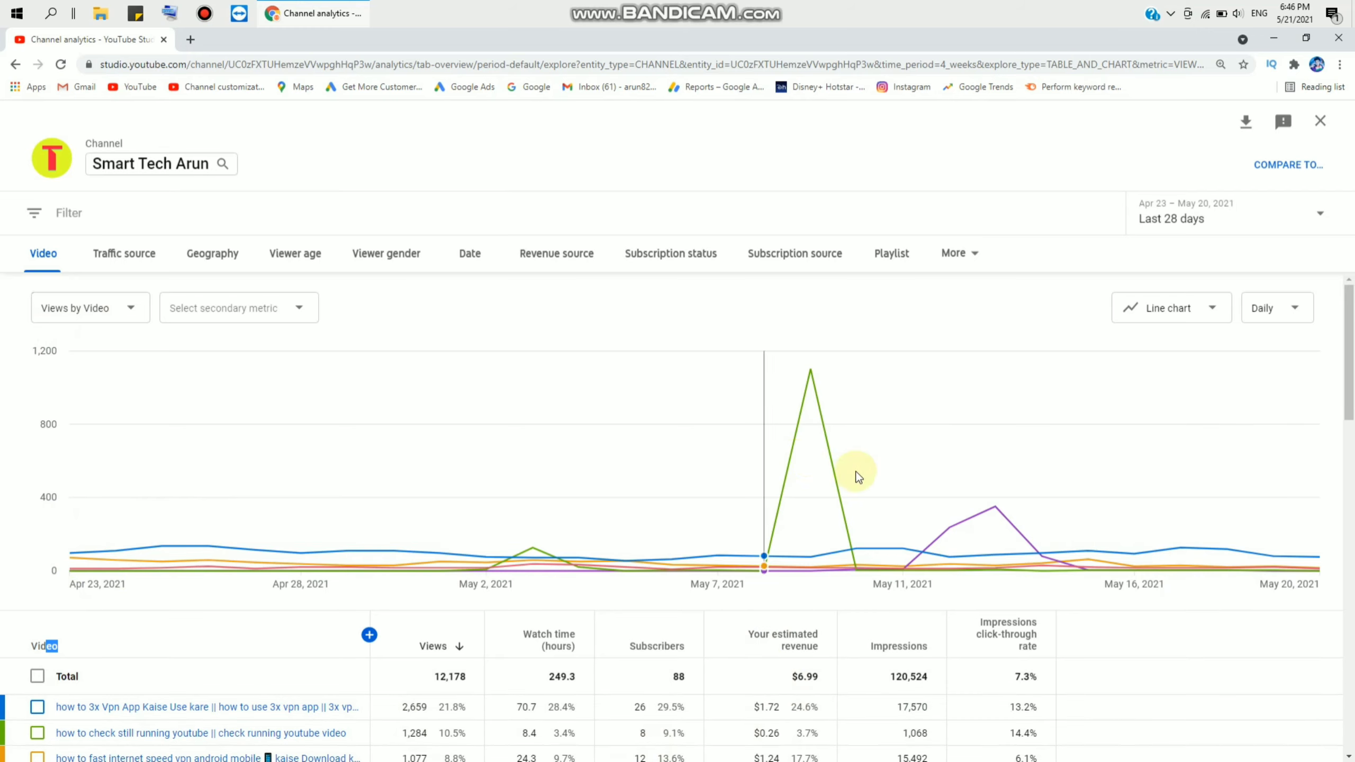
- Change the charted metric from Views to Subscribers per video
left_click(135, 311)
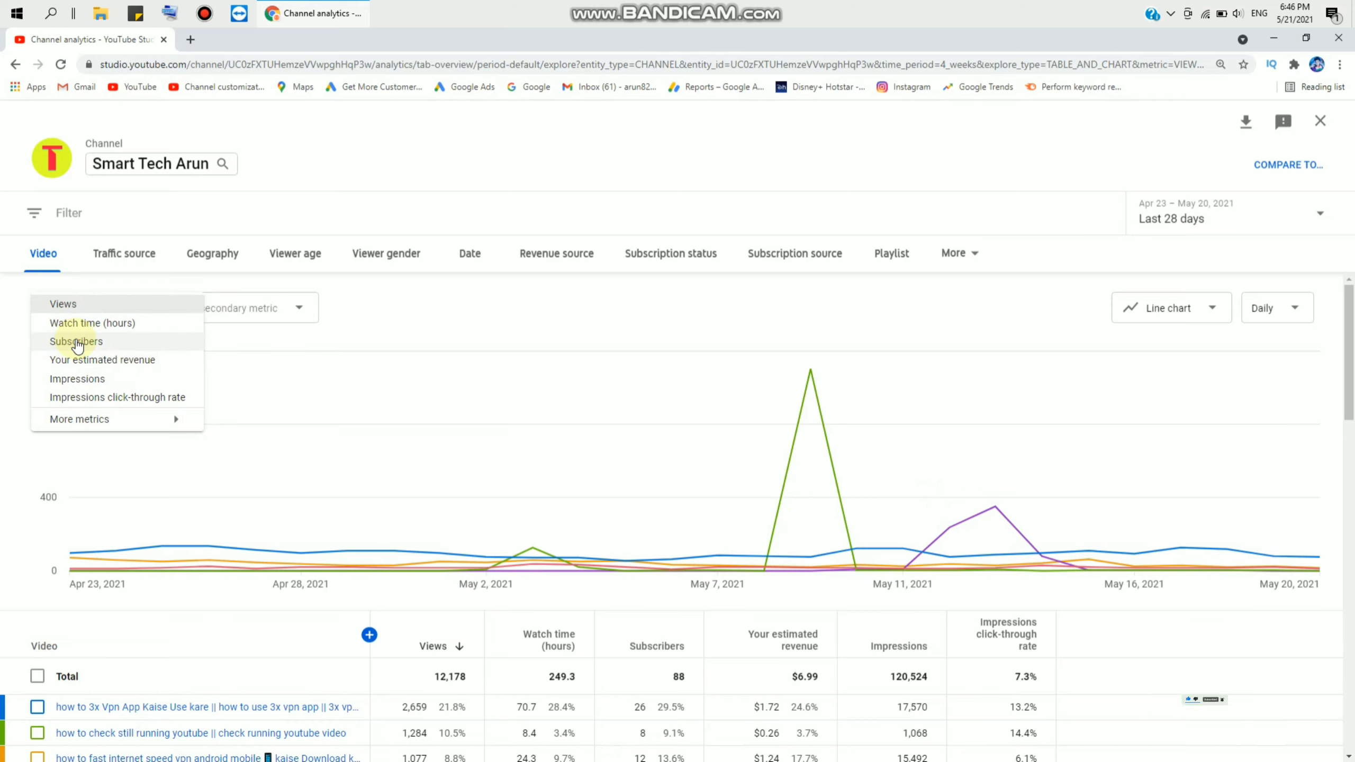
left_click(76, 342)
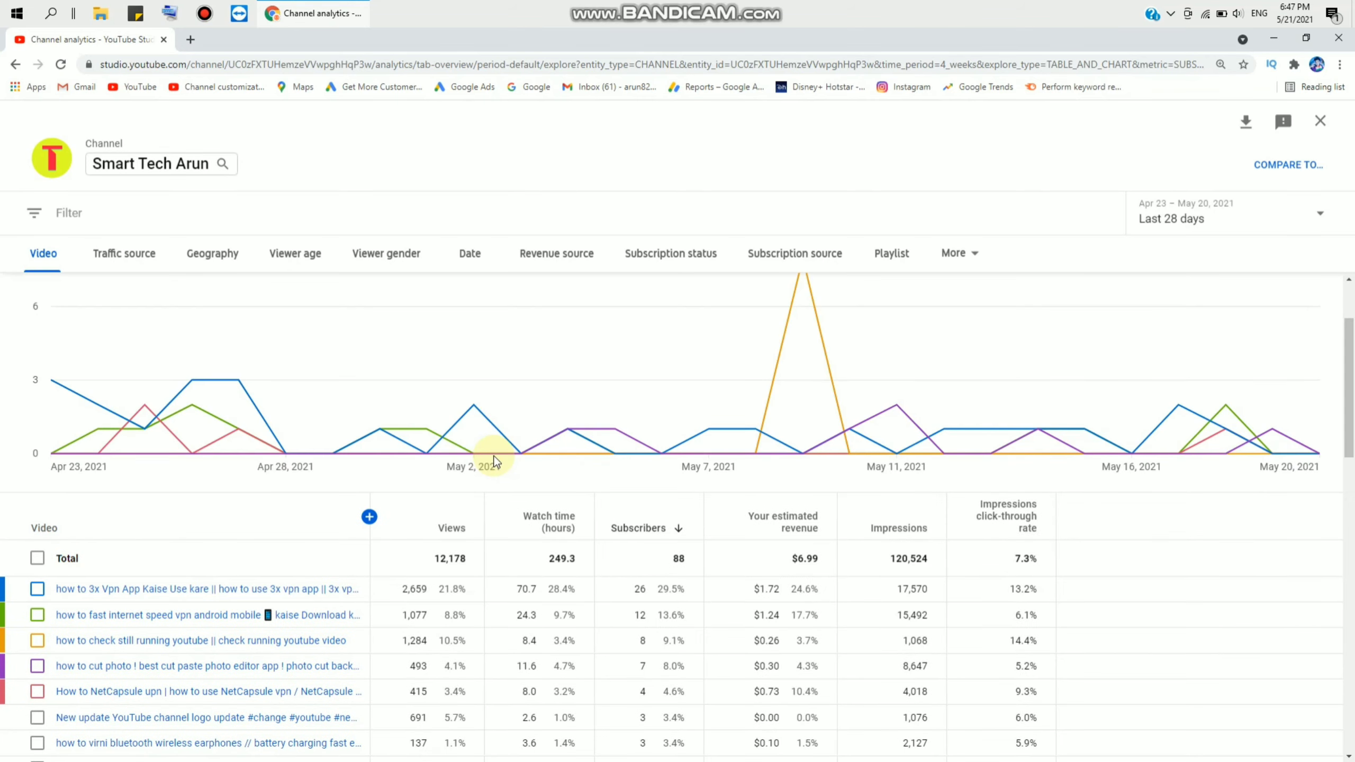
scroll(494, 463, "down", 3)
scroll(494, 463, "up", 5)
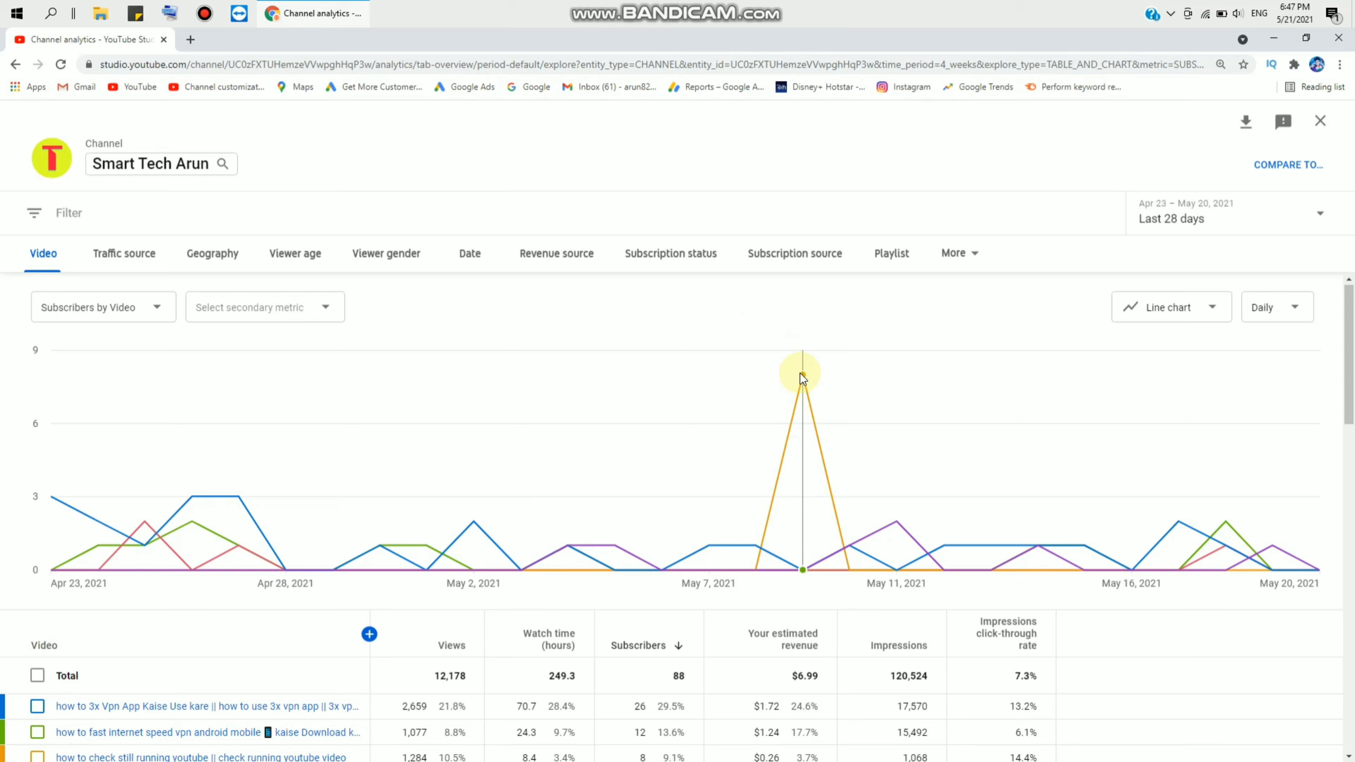
mouse_move(804, 377)
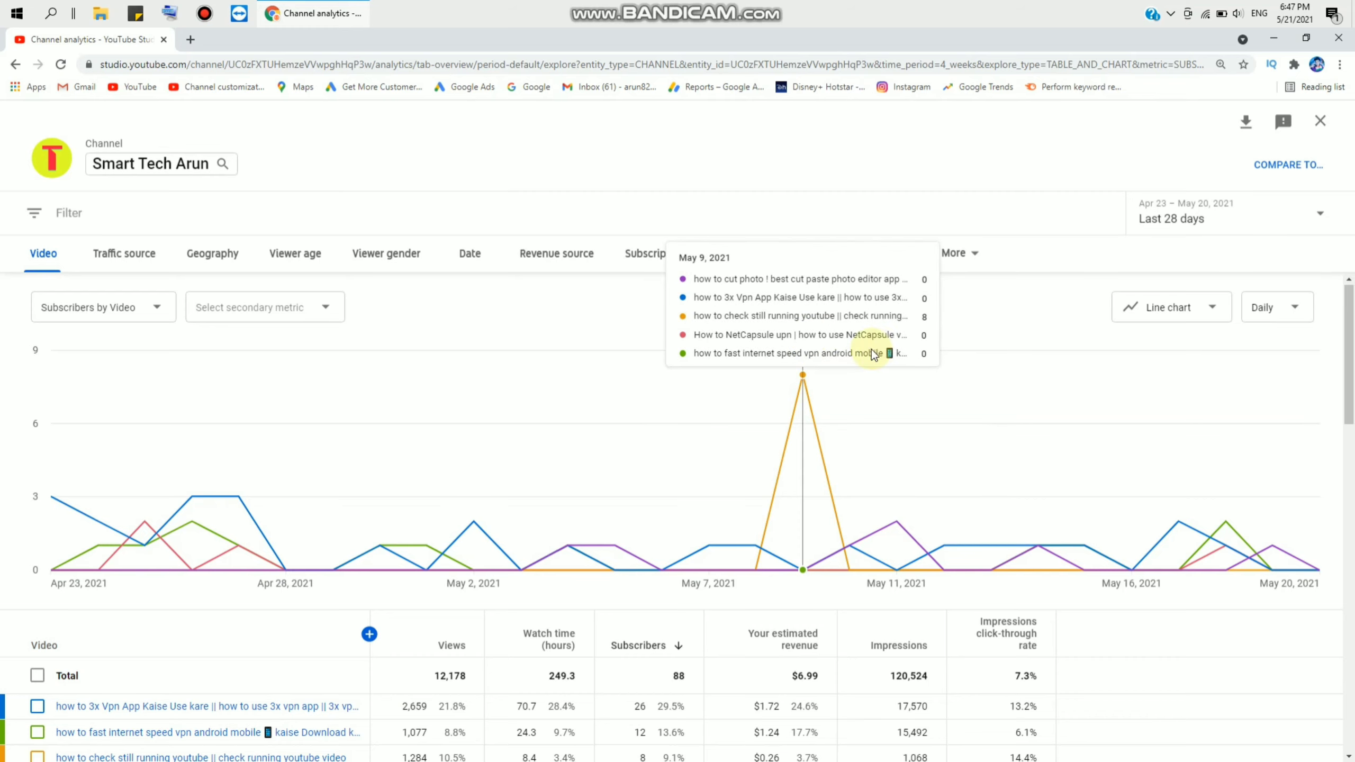
scroll(1191, 515, "down", 3)
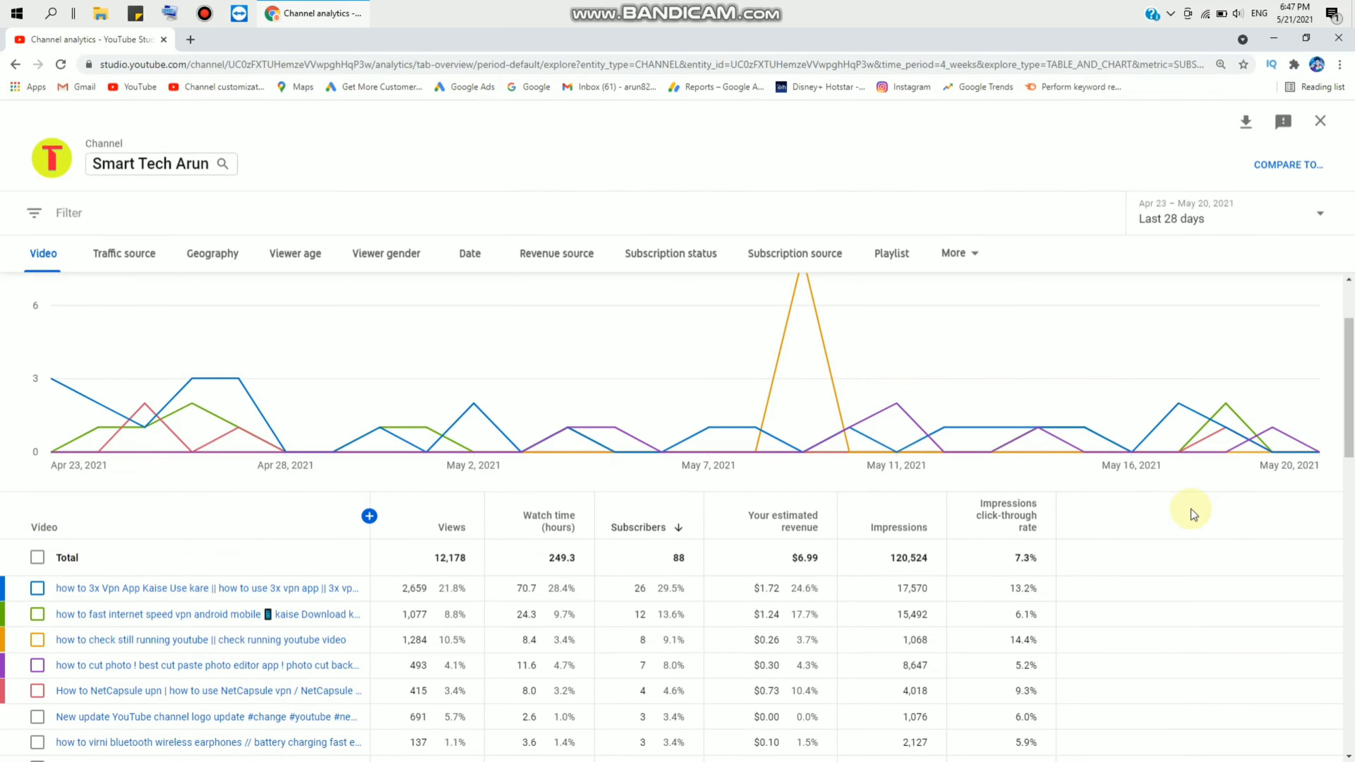
scroll(1191, 515, "up", 3)
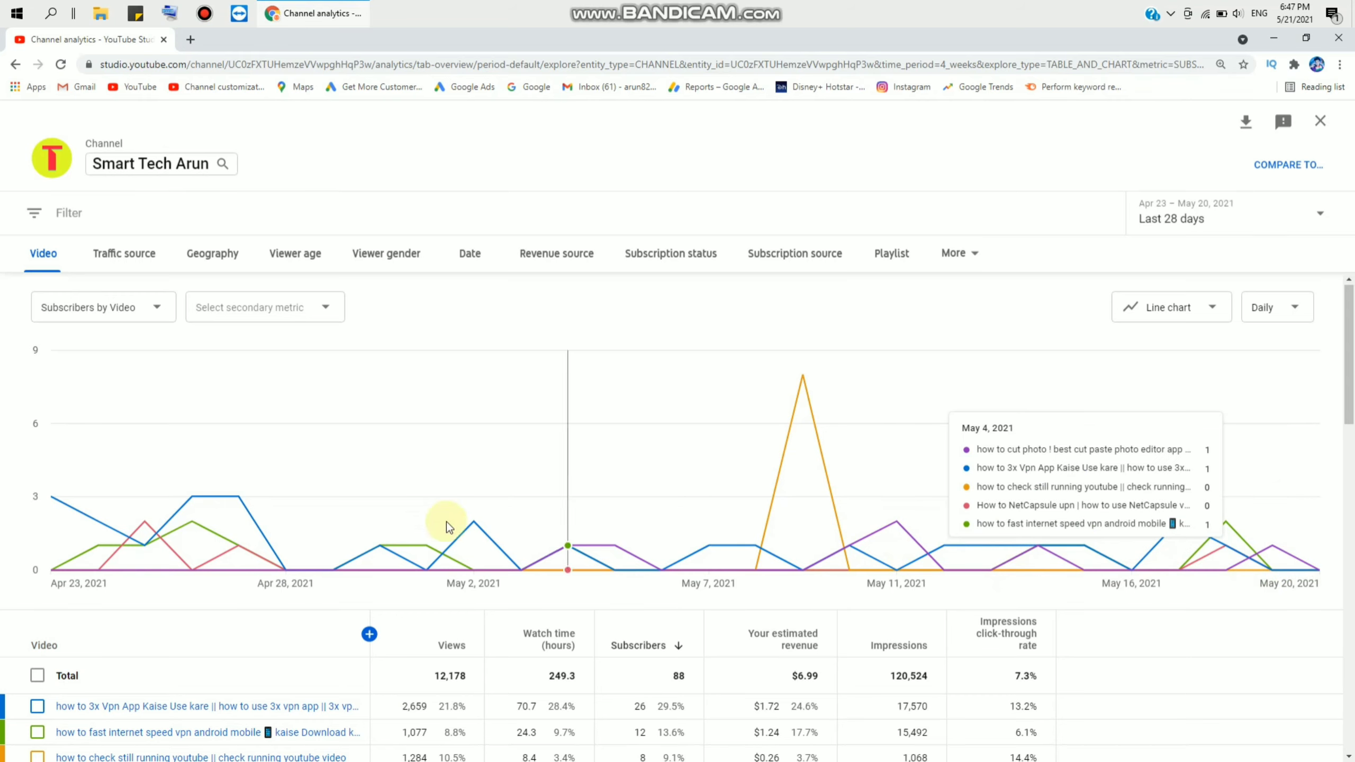
- Chart daily estimated revenue per video, with the top video at $1.72
left_click(157, 307)
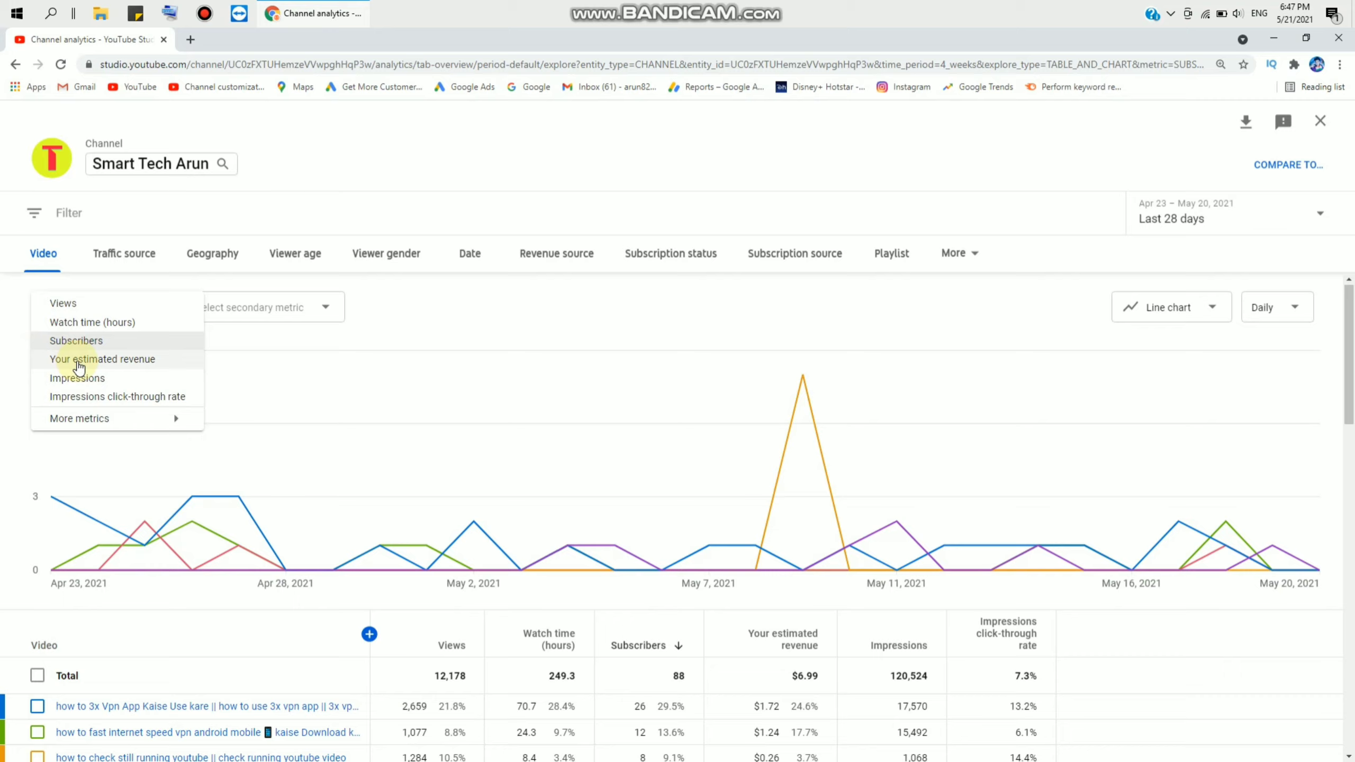
left_click(79, 362)
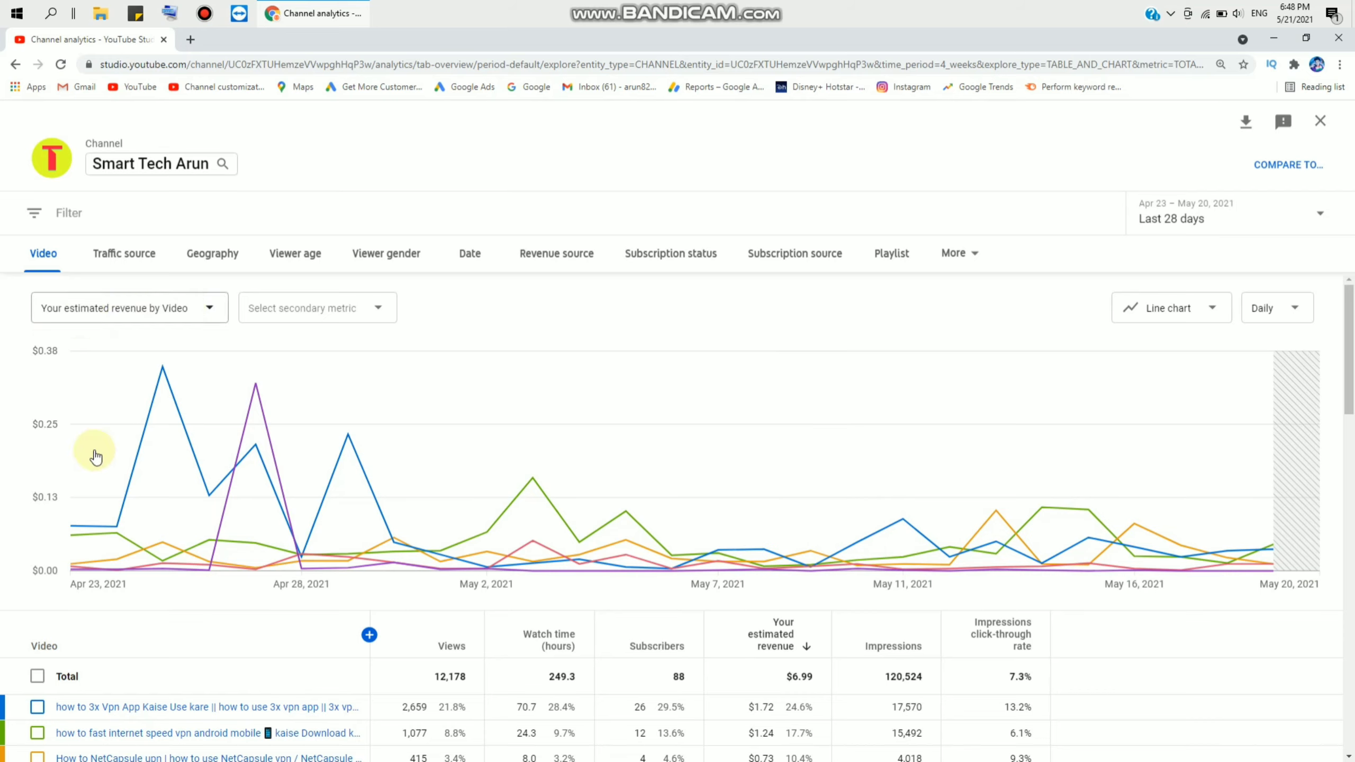
left_click(127, 308)
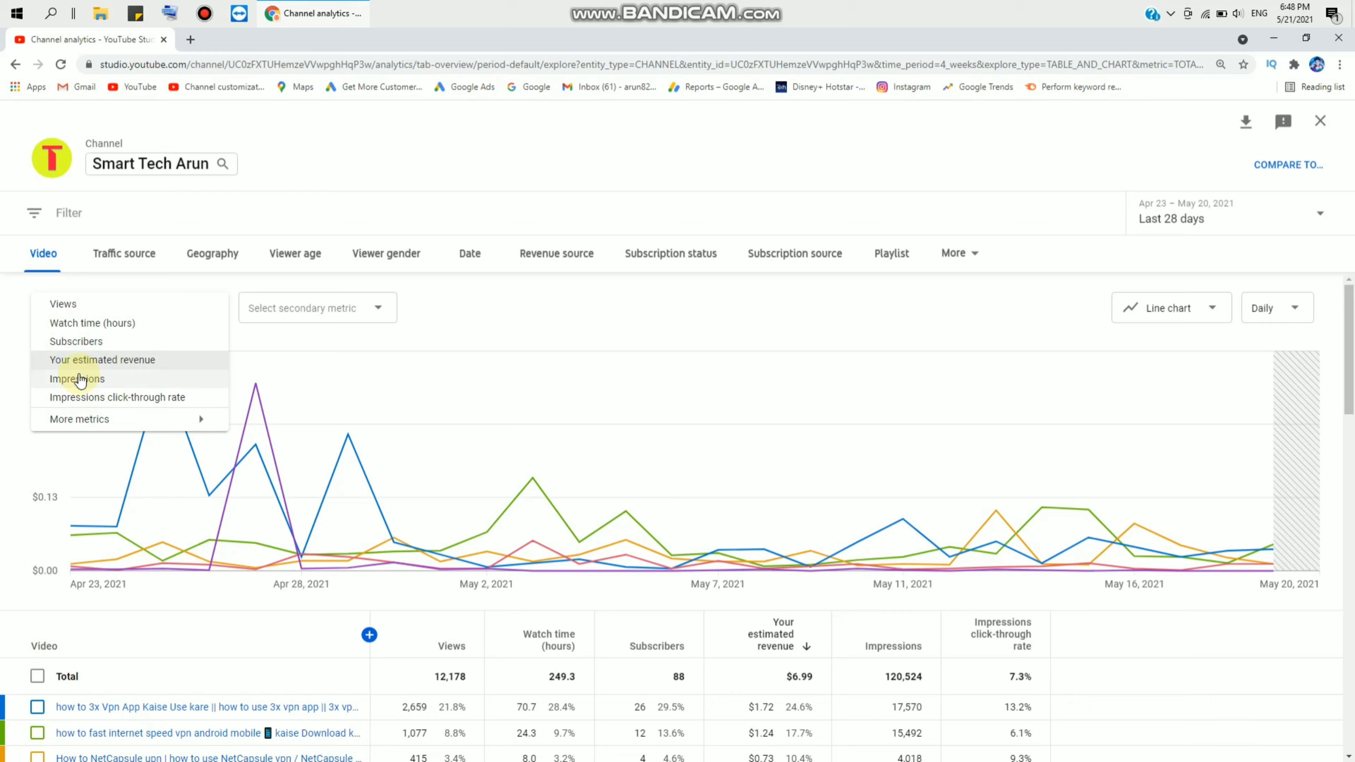
- Chart impressions click-through rate per video, with the top video at 28.6%
left_click(131, 403)
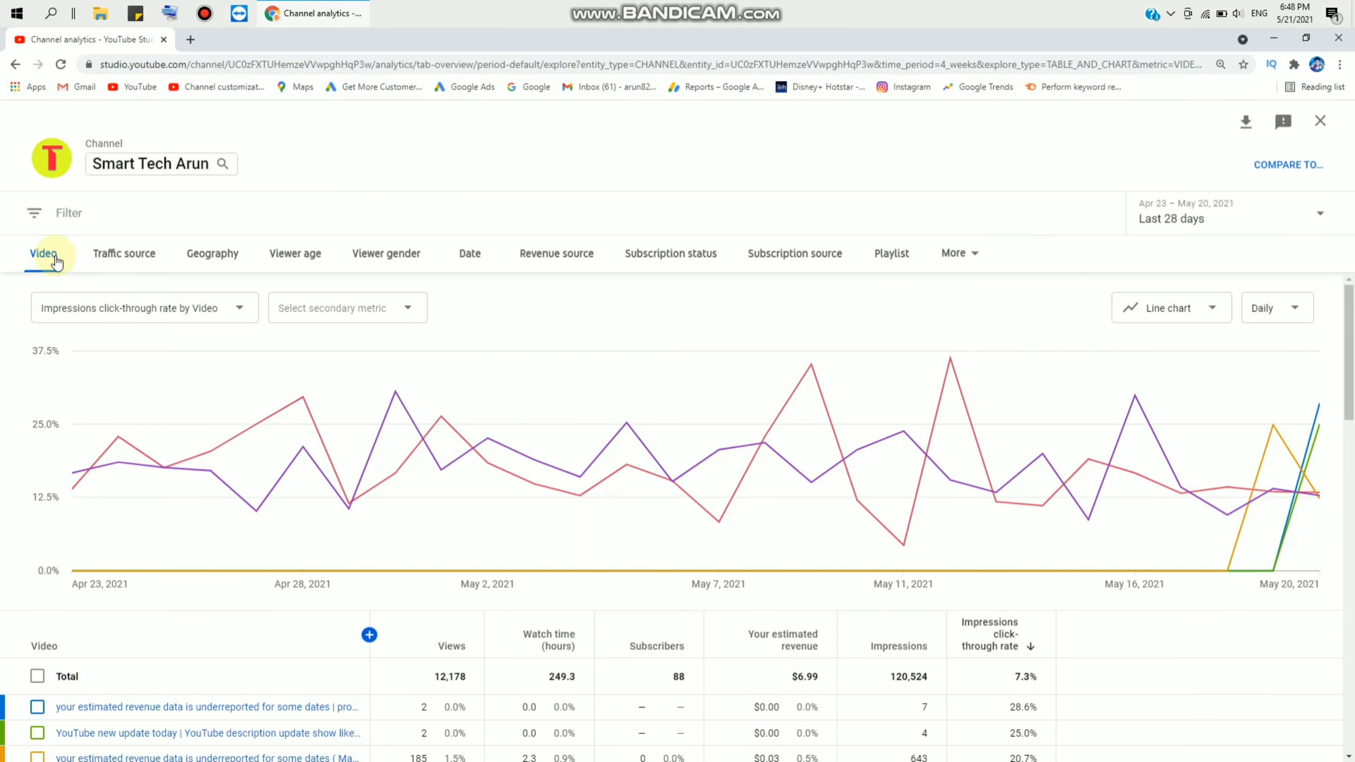
left_click(195, 313)
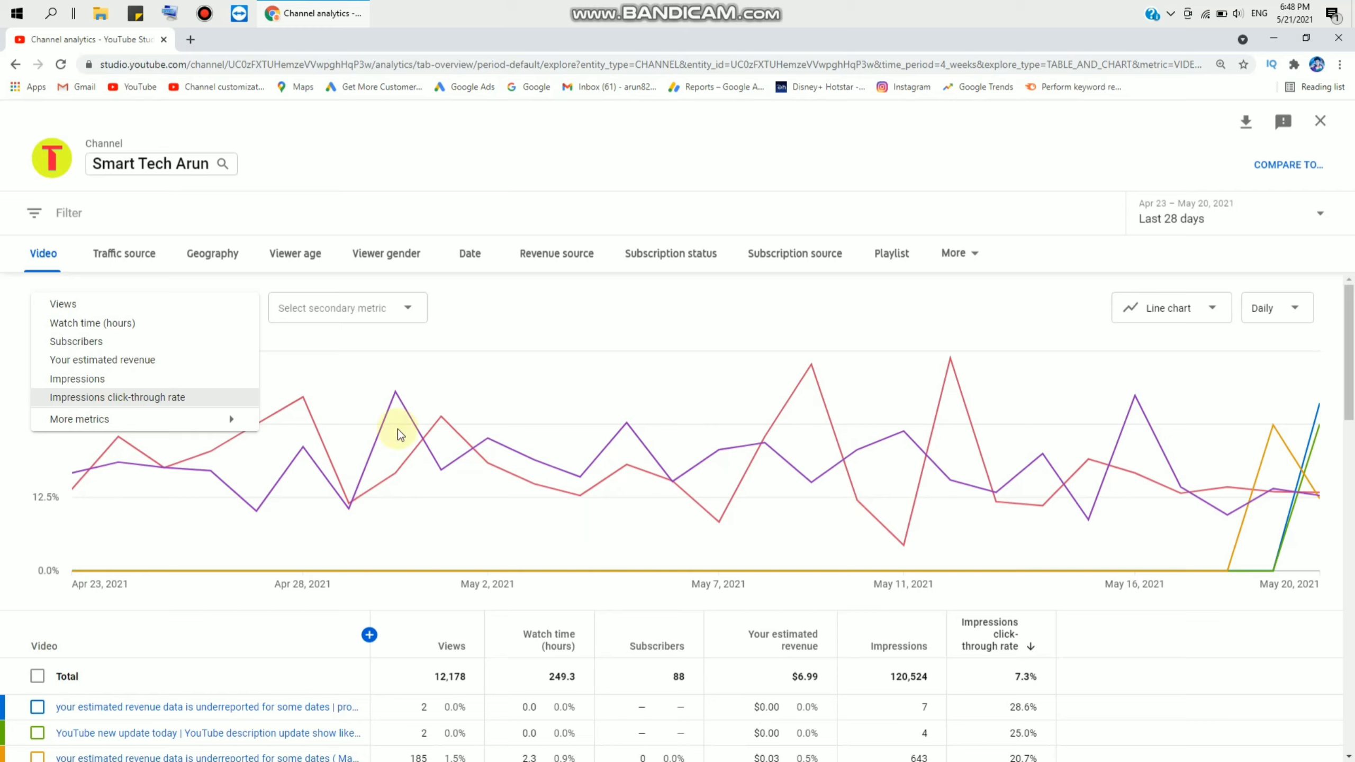
- Close the metric list, keeping the click-through-rate chart unchanged
left_click(172, 620)
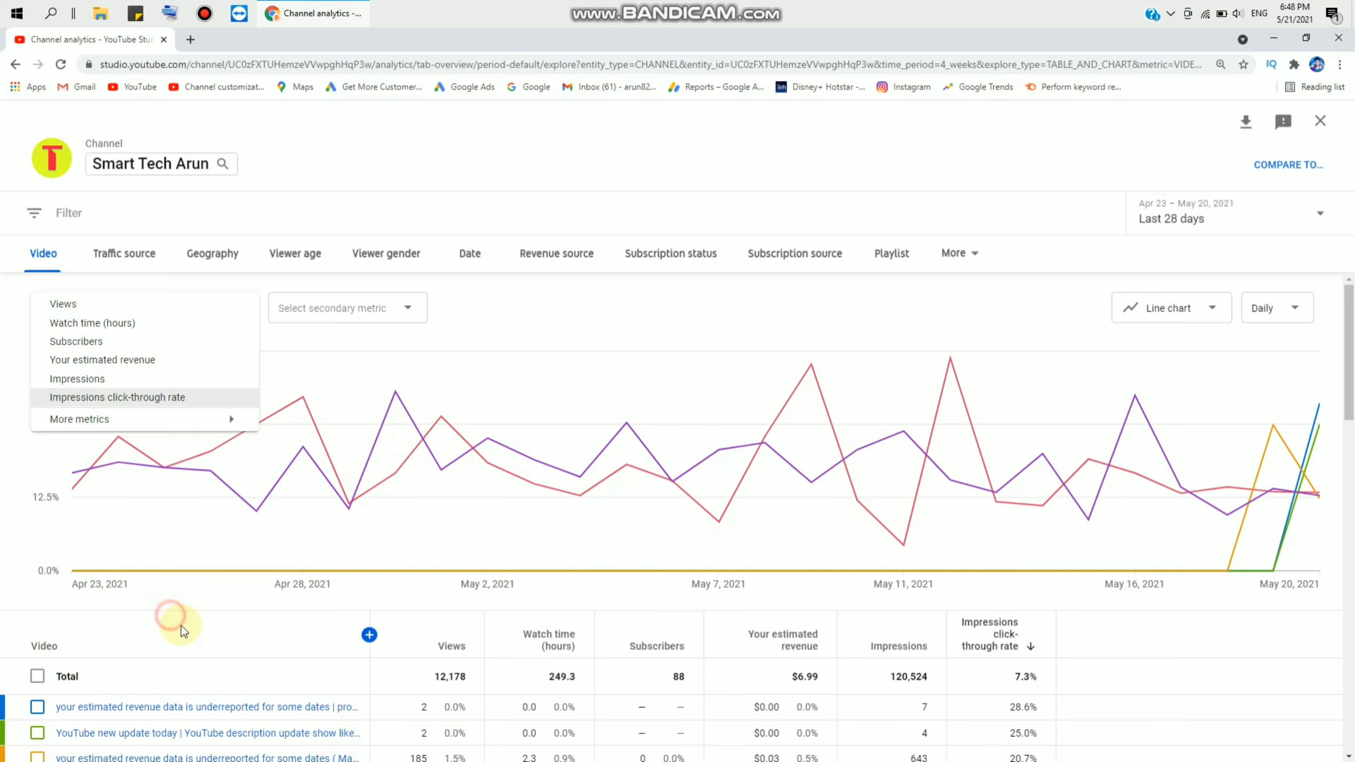